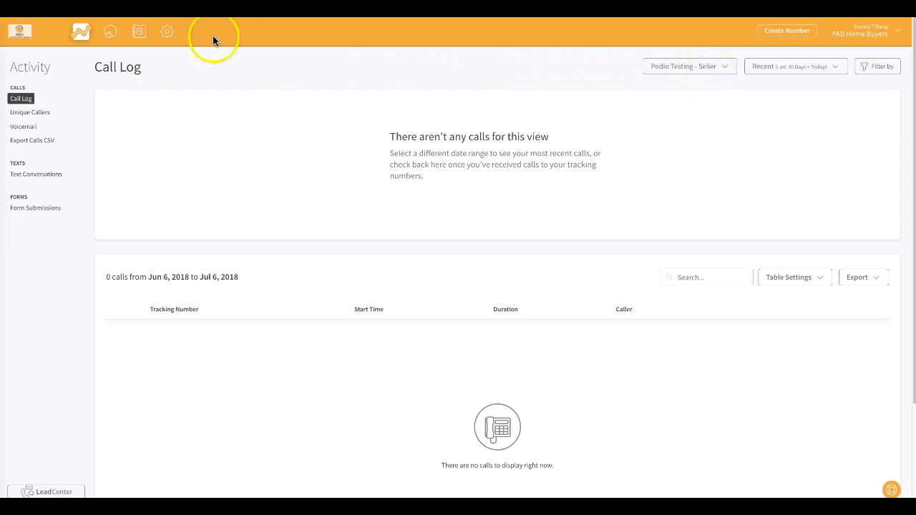
- Open the account-wide list of all active numbers and filter it by "podio"
left_click(140, 32)
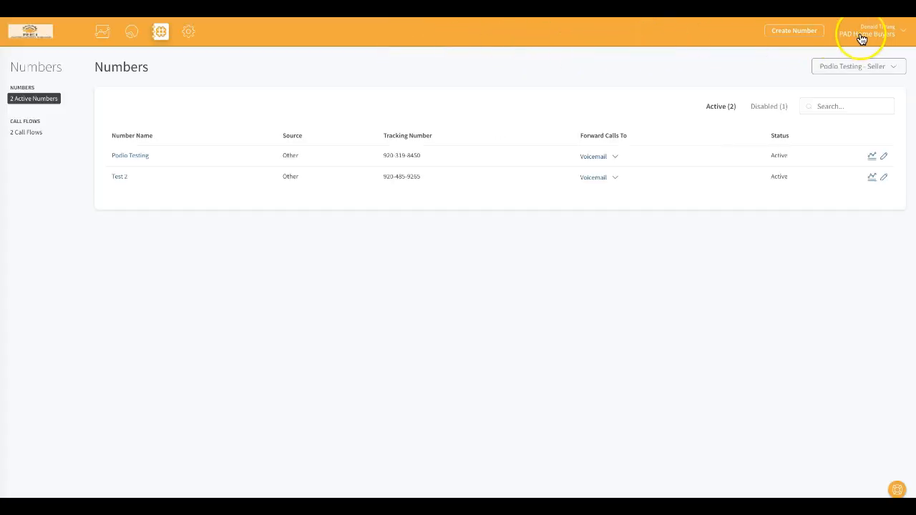
left_click(903, 34)
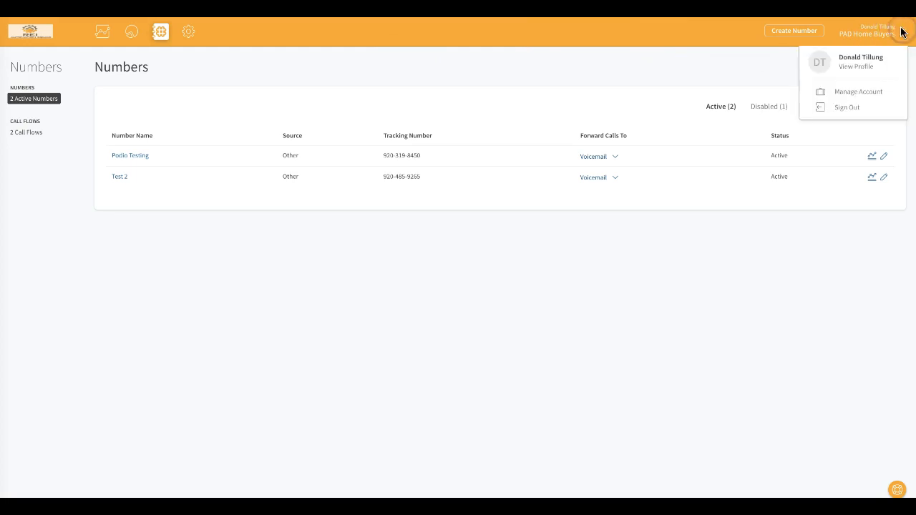
left_click(859, 95)
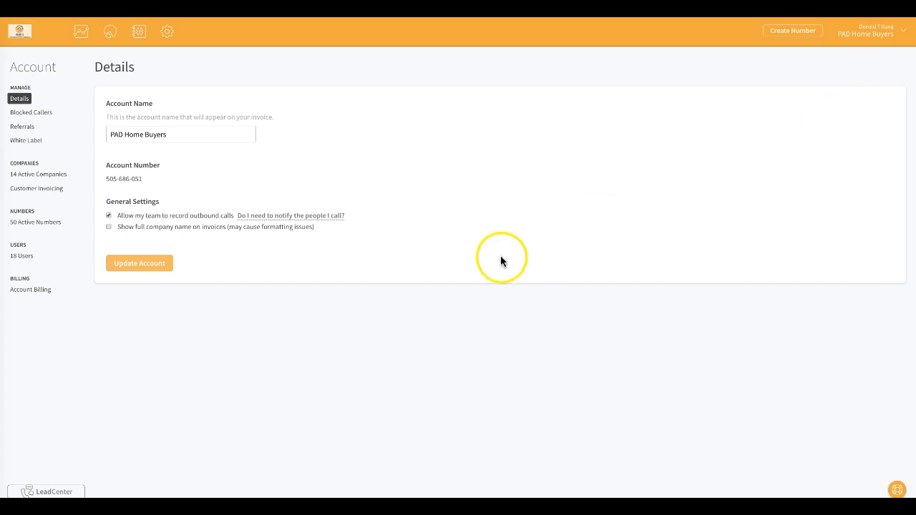
left_click(29, 228)
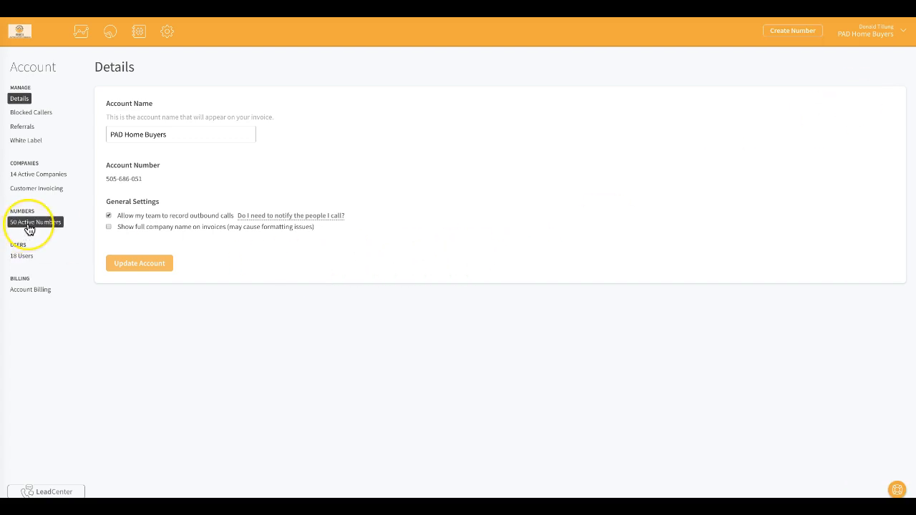
left_click(29, 228)
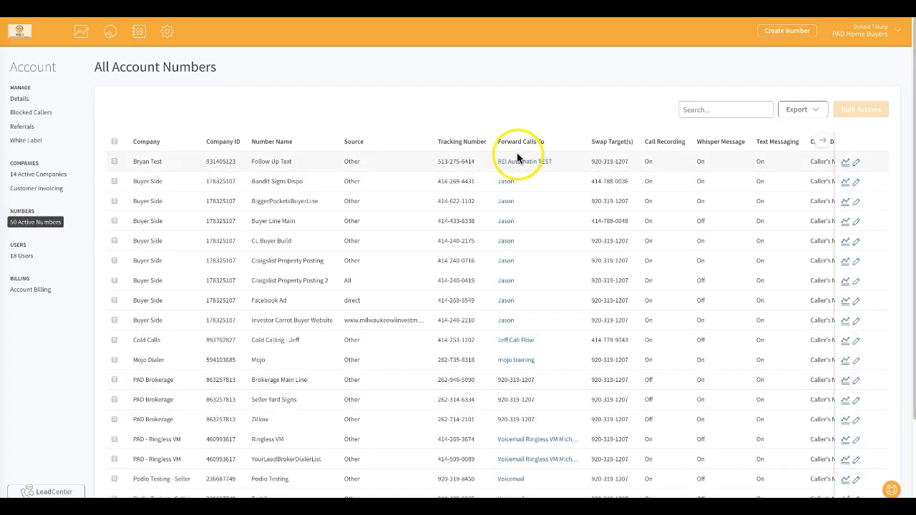
left_click(742, 109)
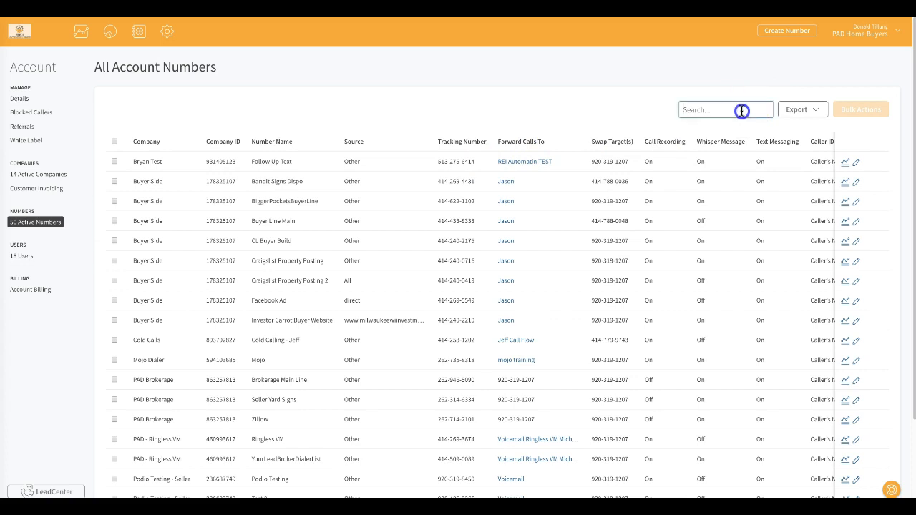
type("podio")
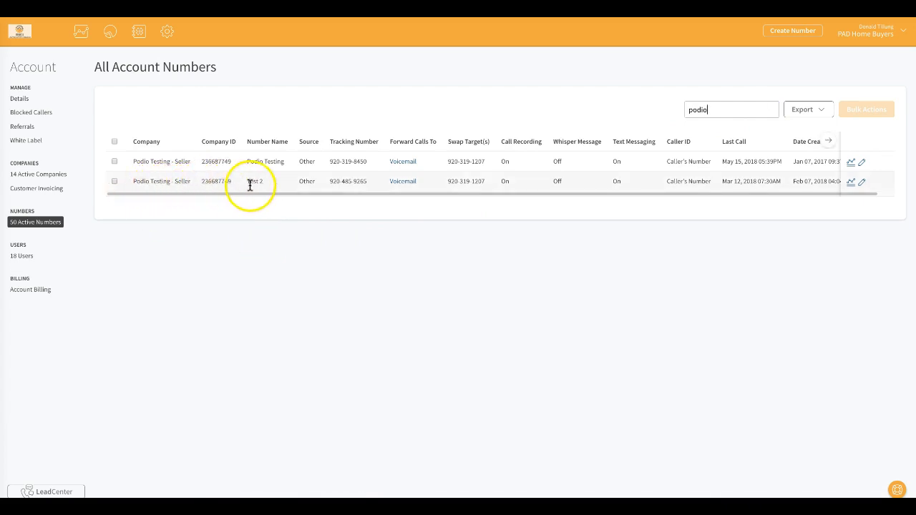
- Select the Test 2 number and bulk-edit it with Move Numbers, choosing Podio Testing - Buyer as the destination company
left_click(116, 182)
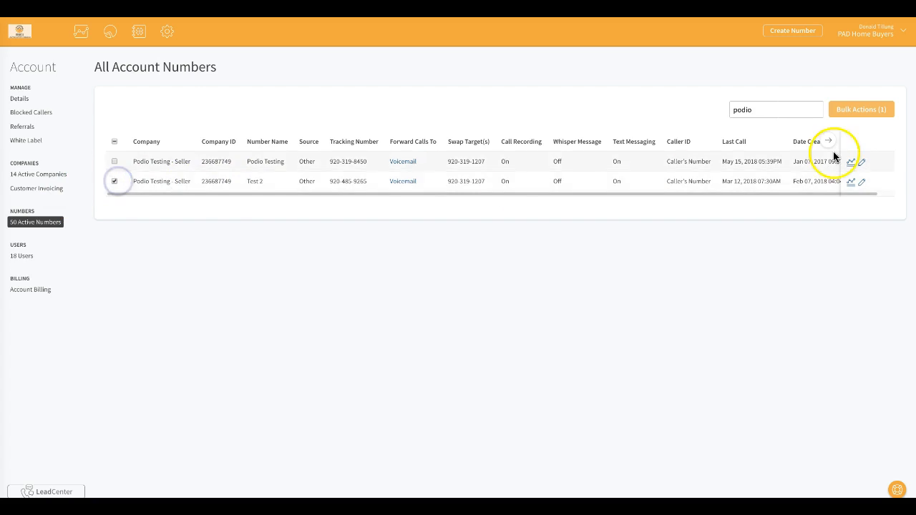
left_click(857, 111)
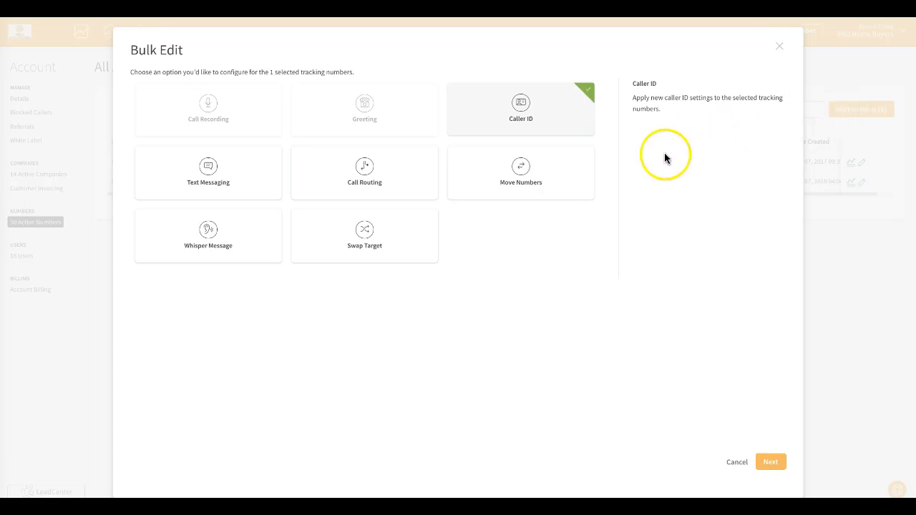
left_click(503, 178)
left_click(777, 469)
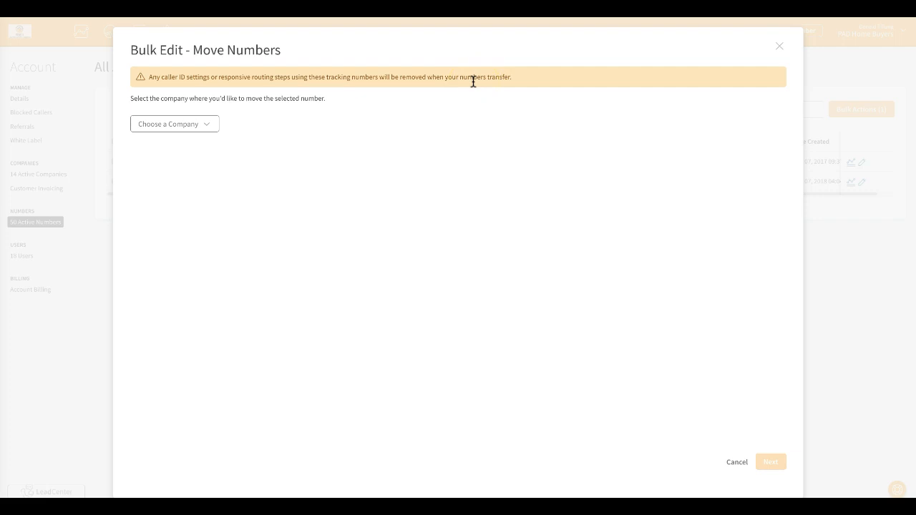
left_click(187, 126)
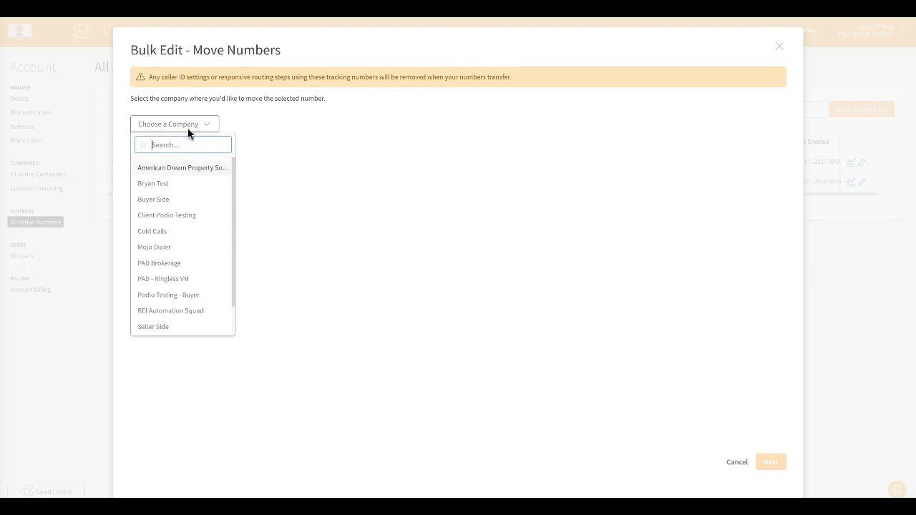
left_click(183, 298)
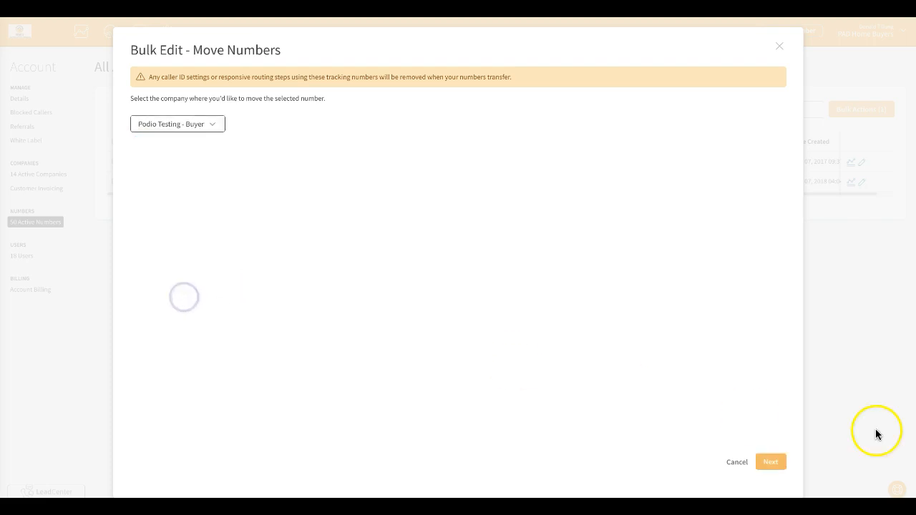
left_click(771, 462)
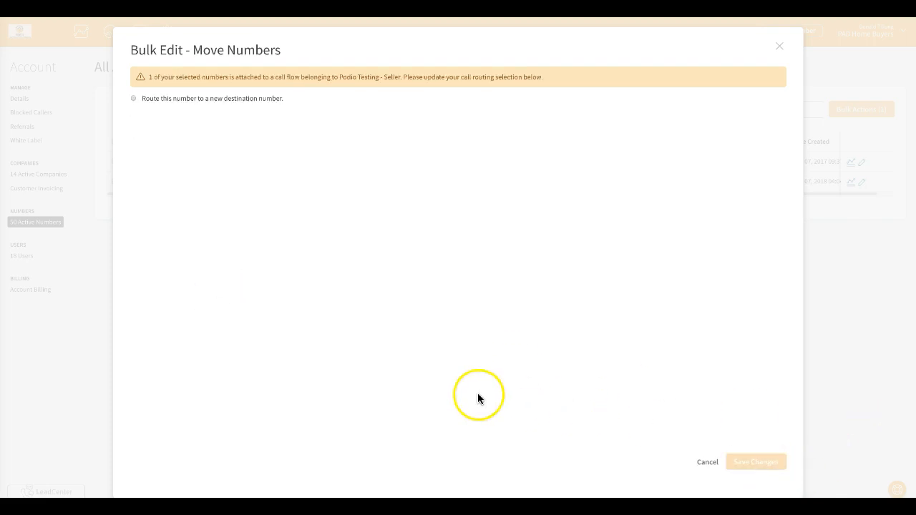
- Route the number being moved to a new destination phone number, save the changes and close the bulk edit
left_click(132, 98)
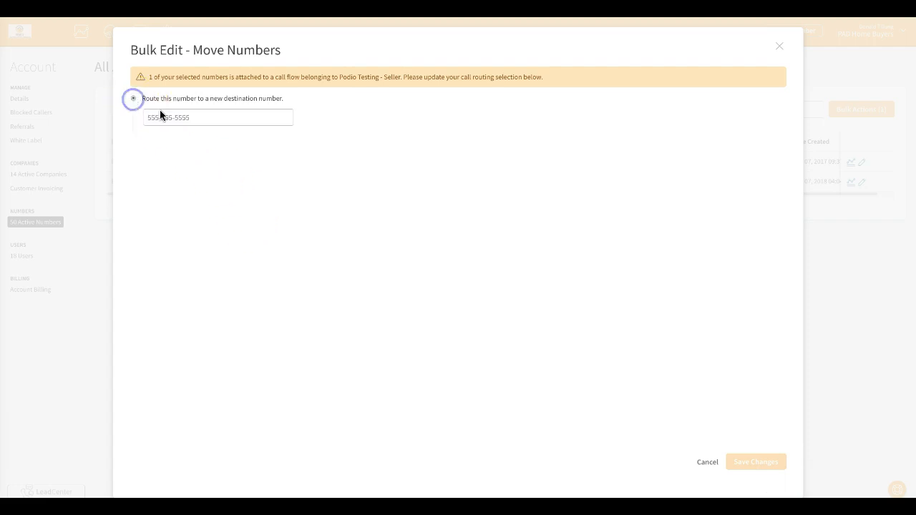
left_click(230, 118)
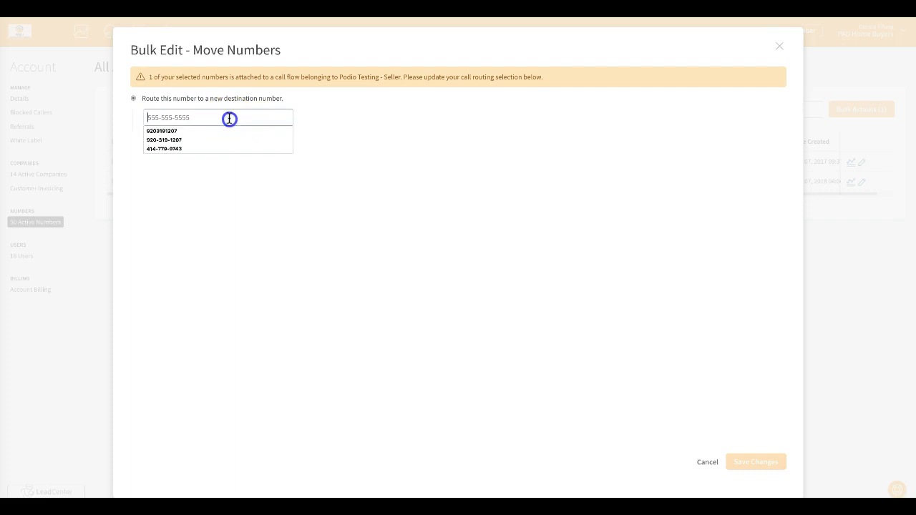
left_click(217, 150)
left_click(753, 464)
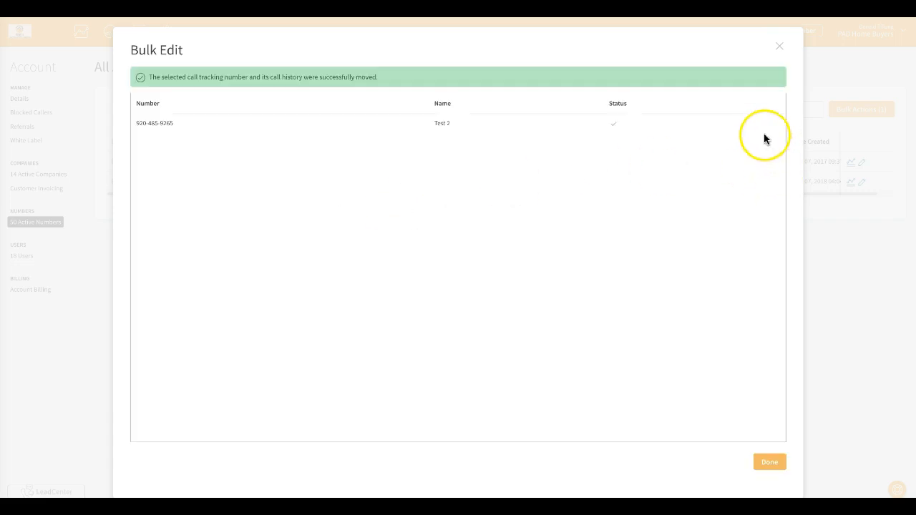
left_click(778, 47)
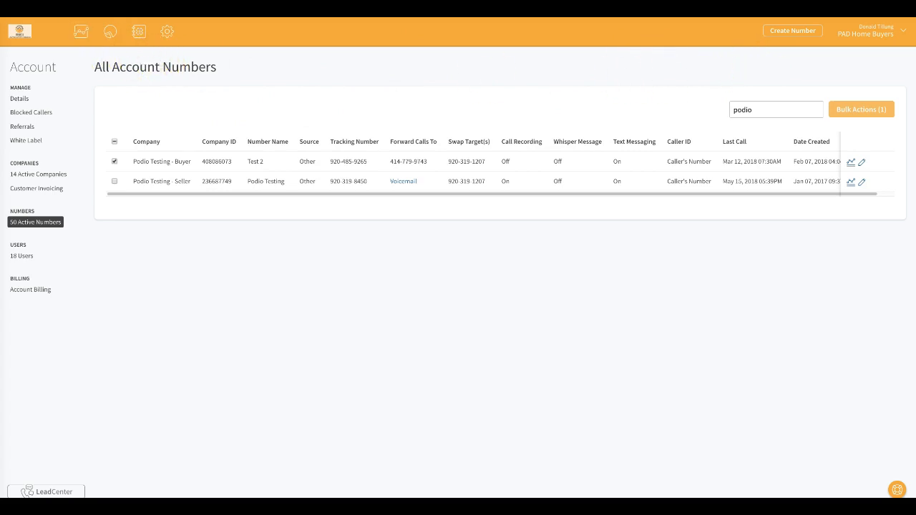
- Switch to the Podio Testing - Buyer call log and show that company's active numbers
key("ctrl+Tab")
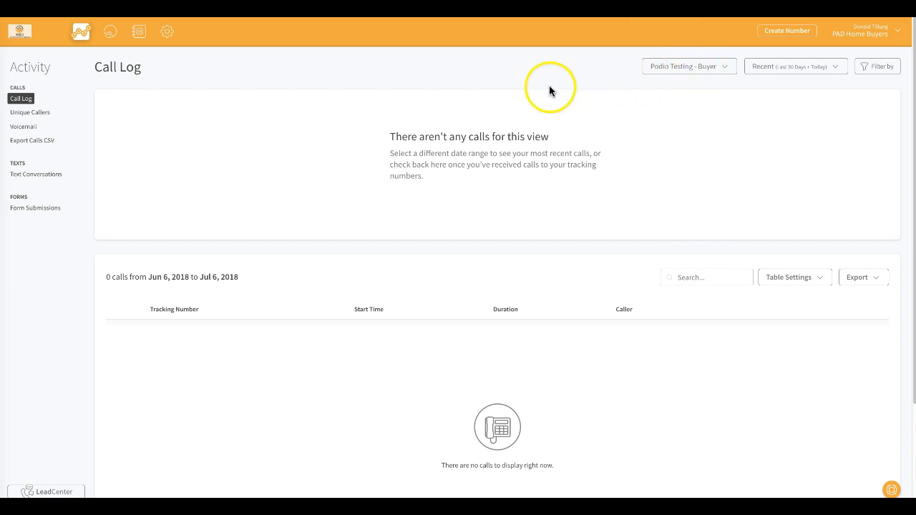
left_click(894, 32)
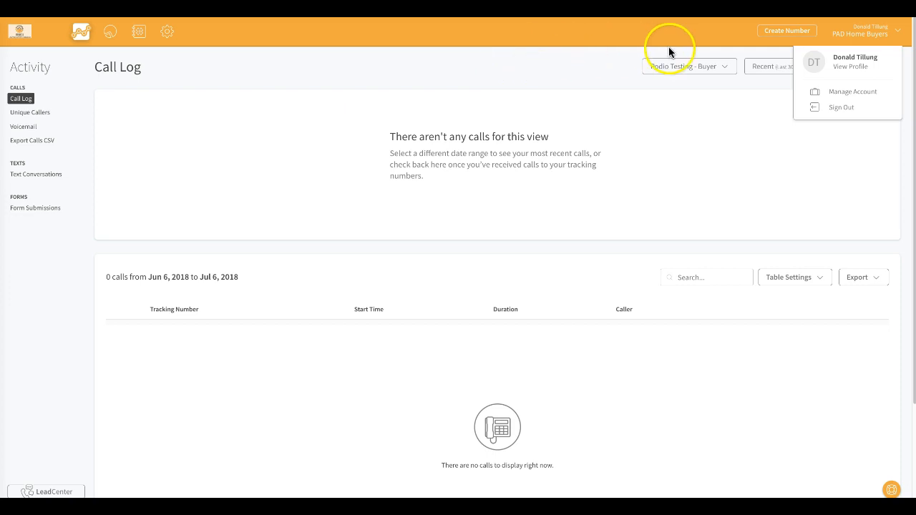
left_click(646, 56)
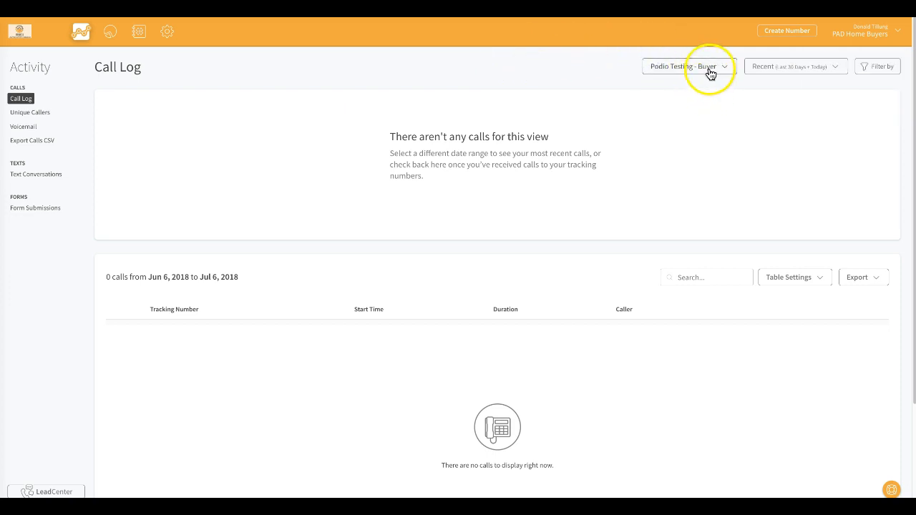
left_click(136, 32)
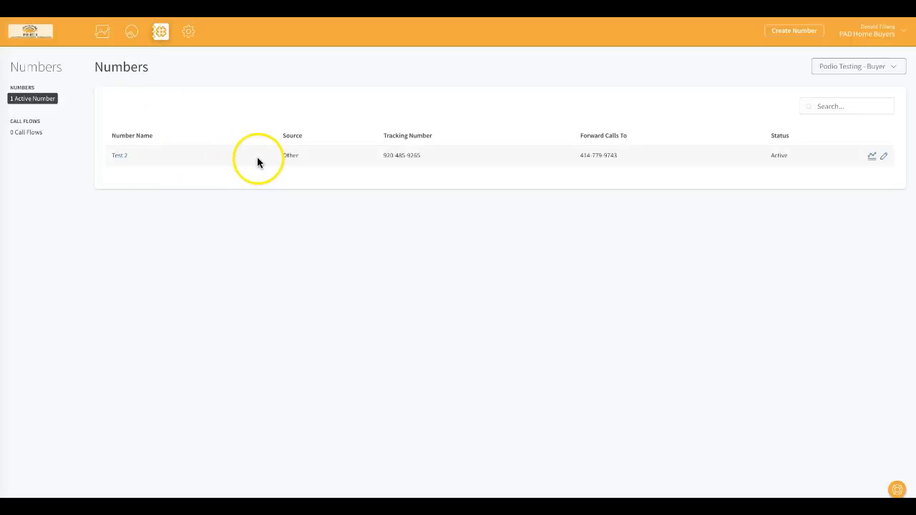
- Create a blank call flow for Podio Testing - Buyer and turn on call recording in it
left_click(27, 132)
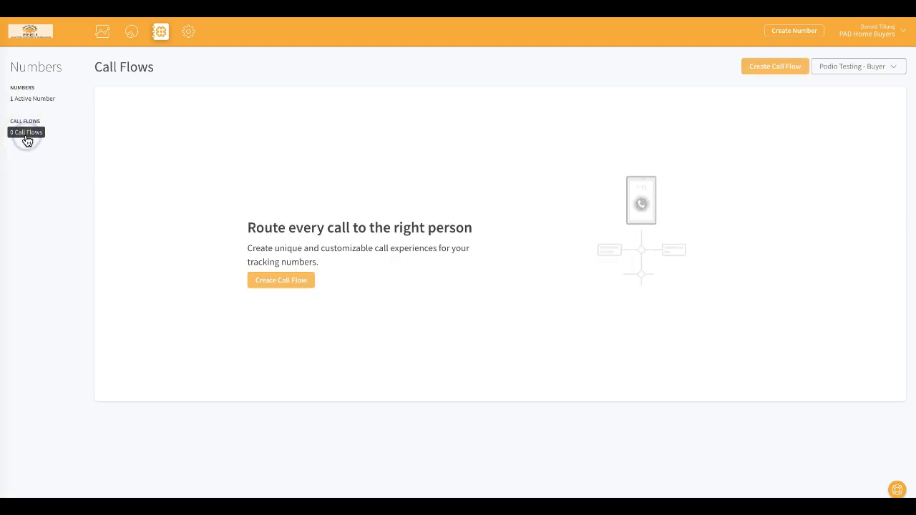
left_click(289, 276)
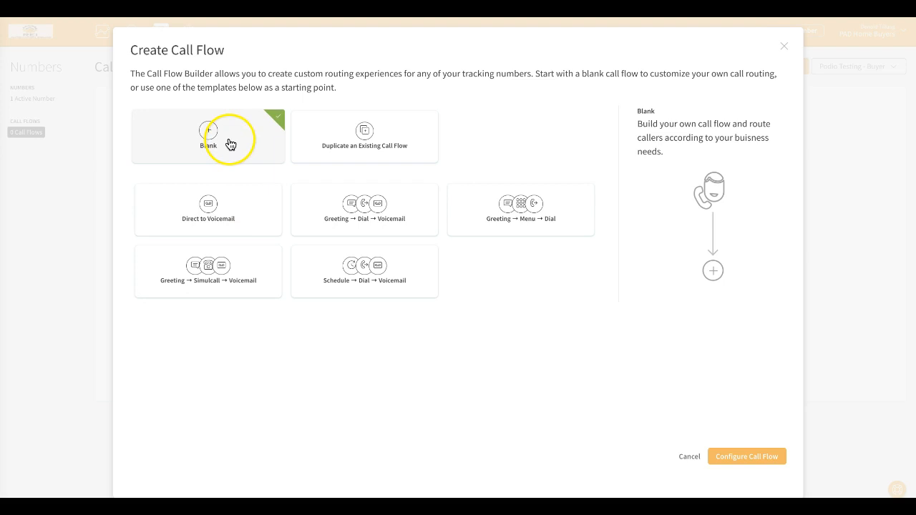
left_click(744, 455)
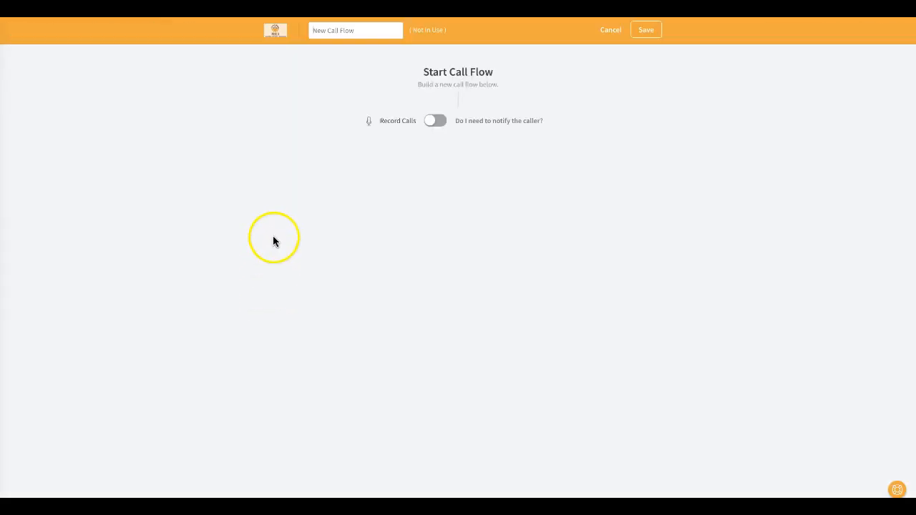
left_click(433, 120)
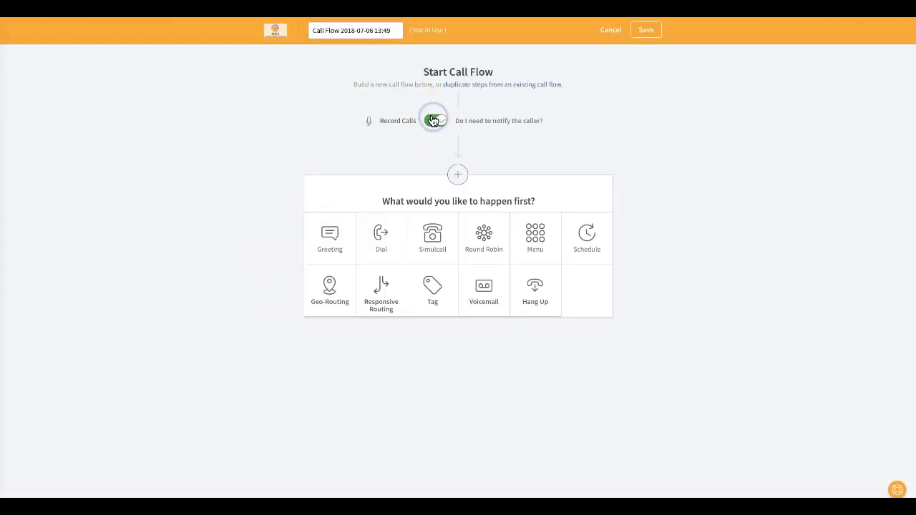
- Add a Dial step forwarding to a placeholder phone number, with a 30-second answer limit and voicemails and automated systems prevented from answering
left_click(391, 256)
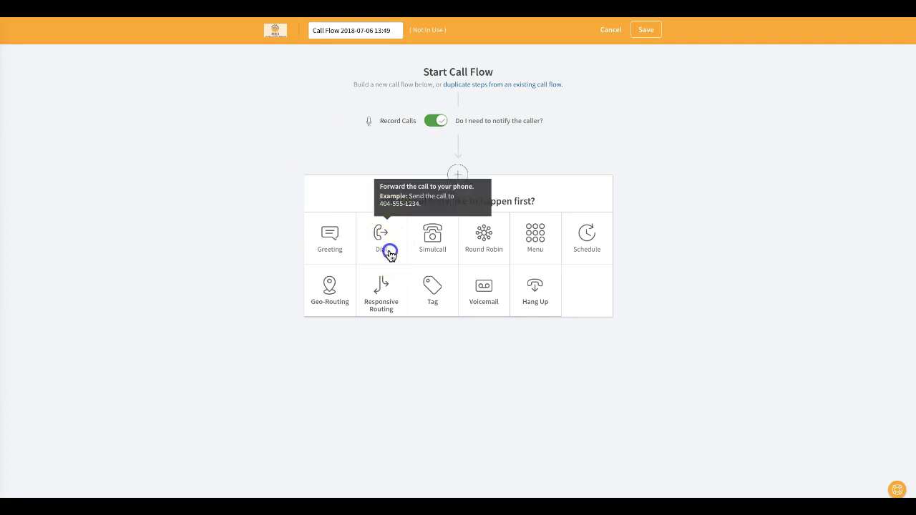
left_click(422, 259)
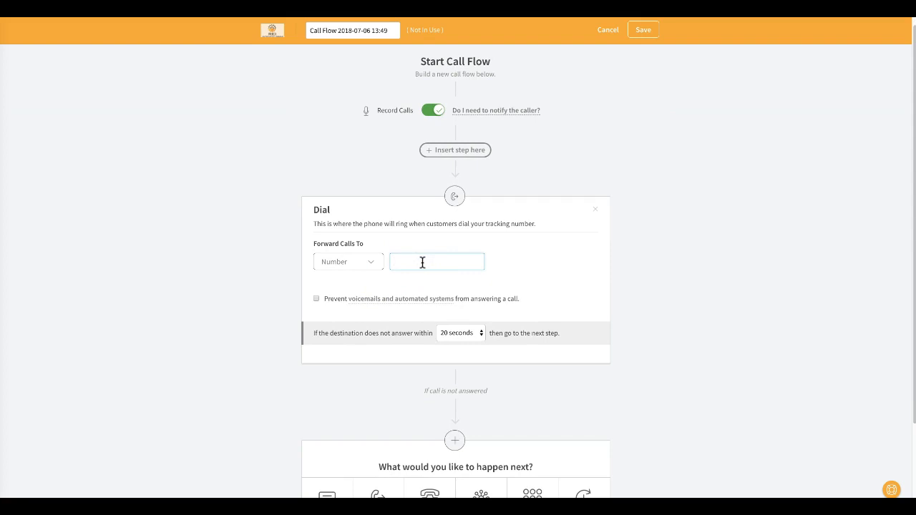
type("123-123-1234")
left_click(310, 316)
type("e")
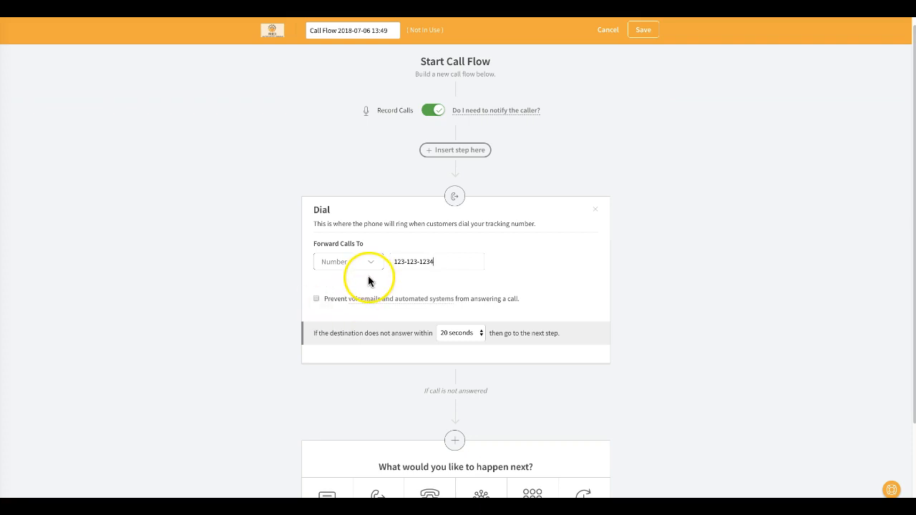
left_click(469, 334)
left_click(470, 343)
left_click(317, 300)
- Add a Voicemail step set to play a recording, and look at the existing recordings and the option to create one
scroll(336, 304, "down", 2)
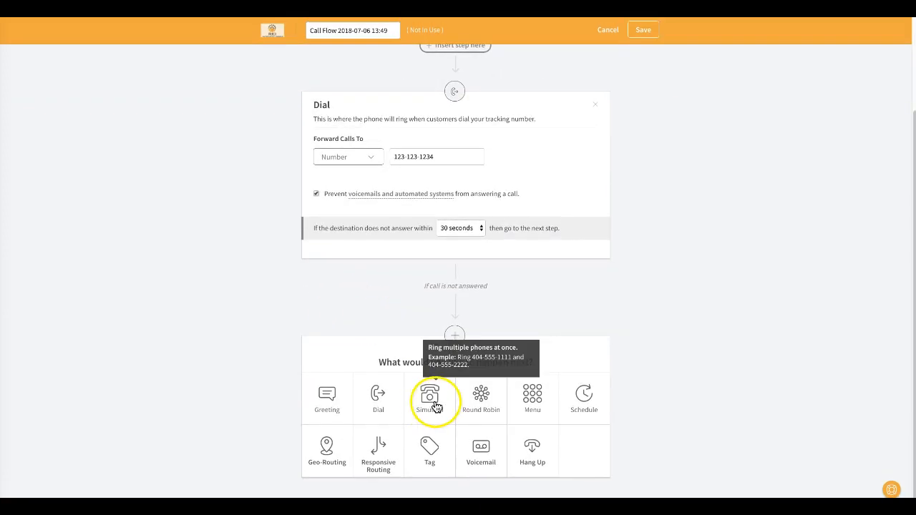
left_click(476, 455)
left_click(395, 341)
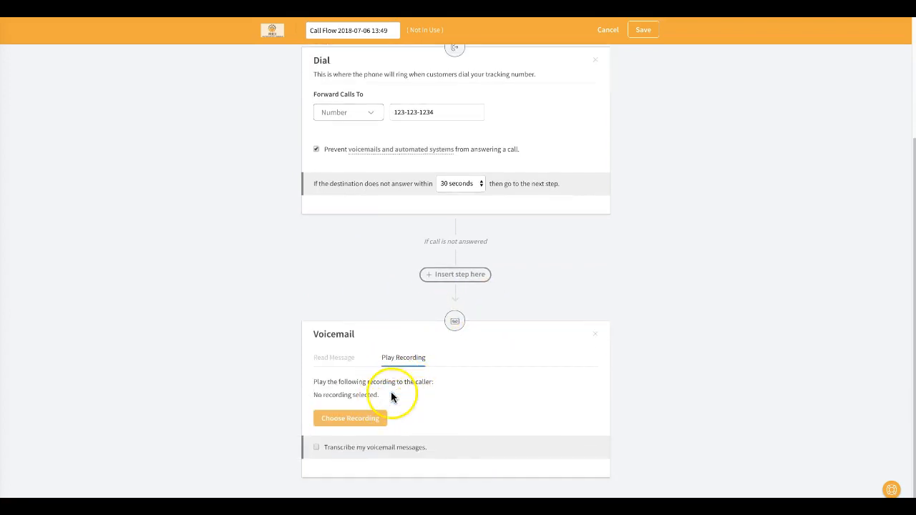
left_click(360, 421)
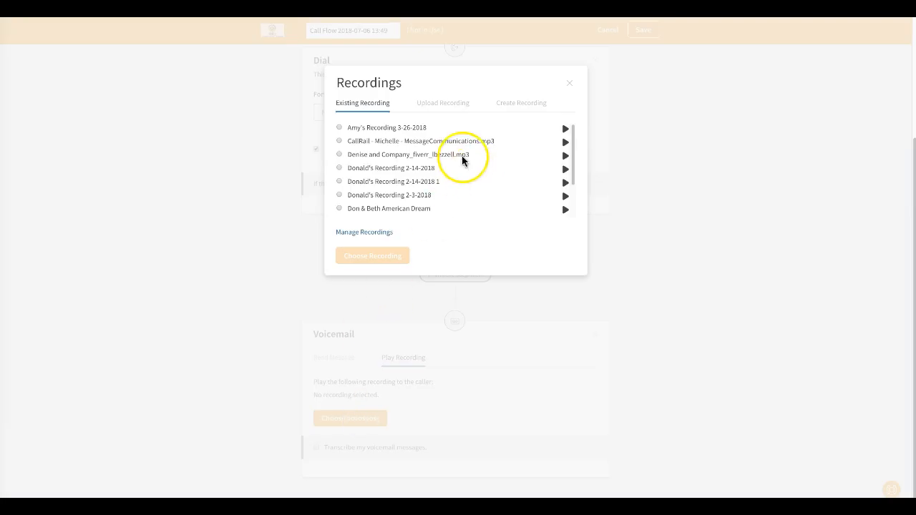
left_click(528, 100)
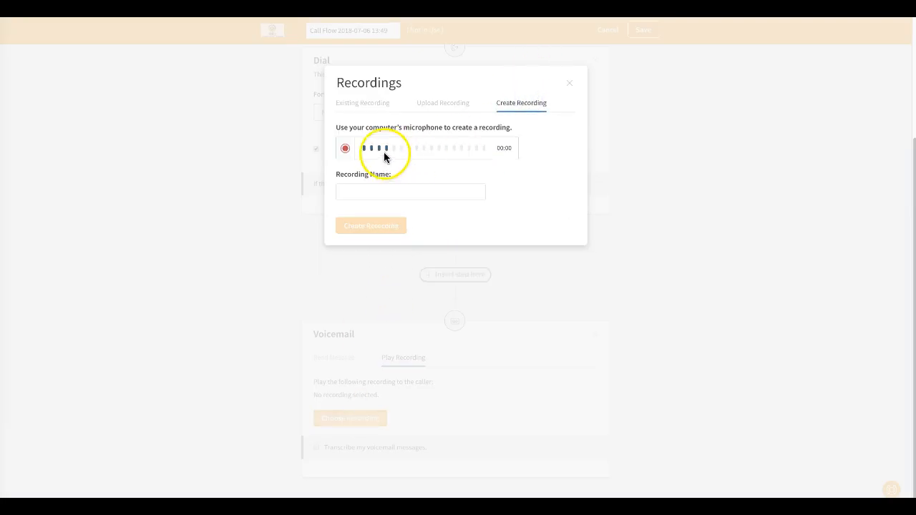
left_click(569, 83)
scroll(463, 315, "up", 3)
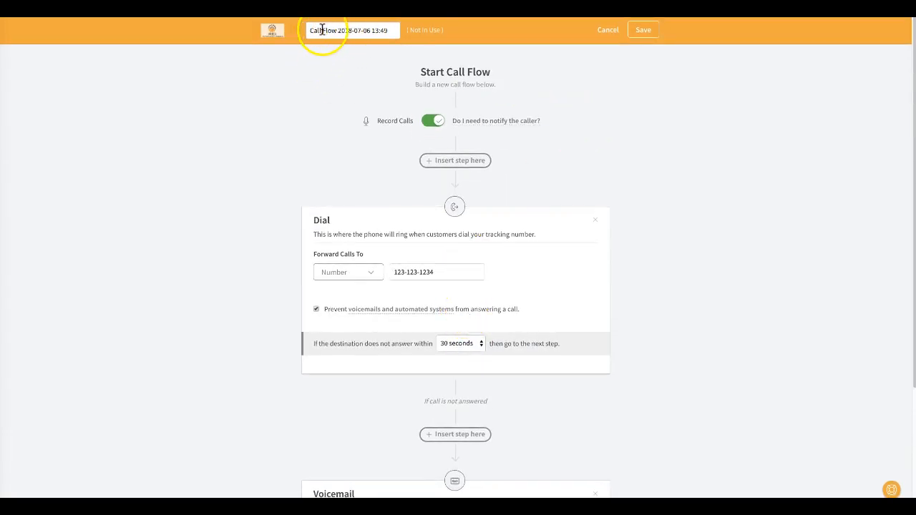
- Exit the call flow builder without saving and return to the active numbers of Podio Testing - Buyer
left_click(606, 33)
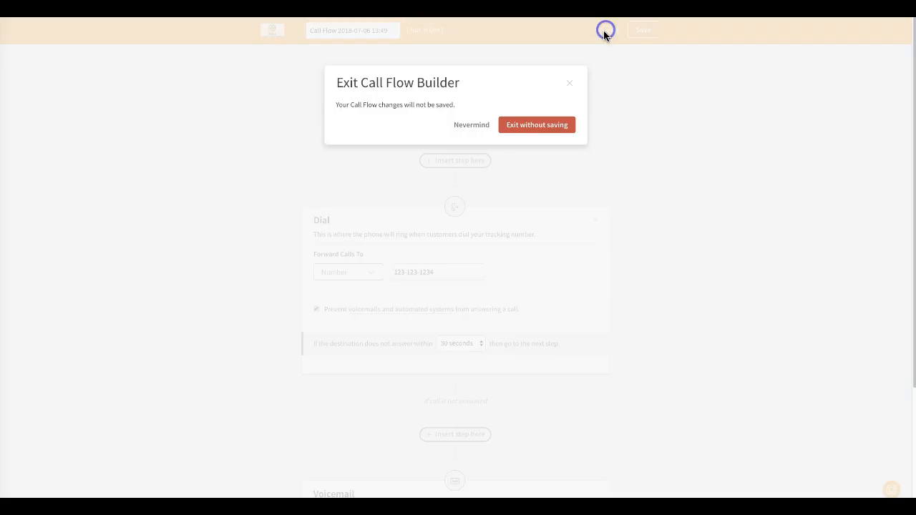
left_click(501, 124)
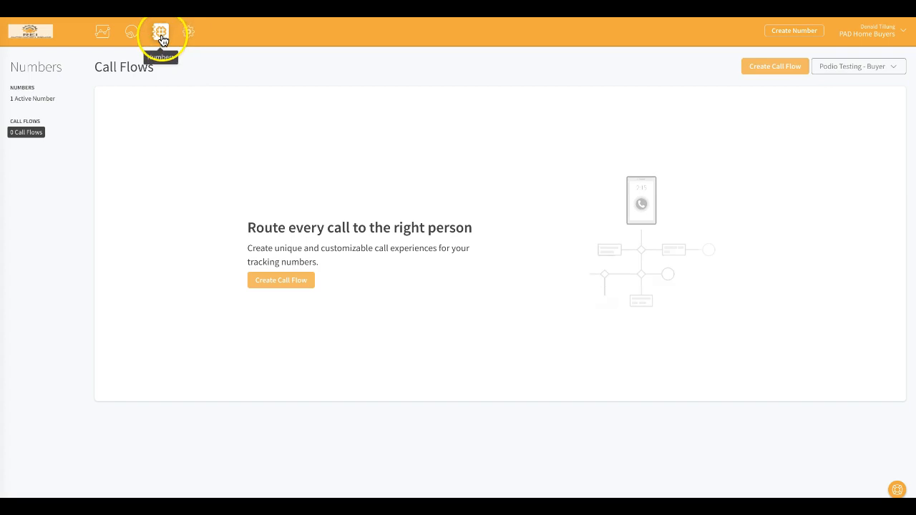
left_click(161, 33)
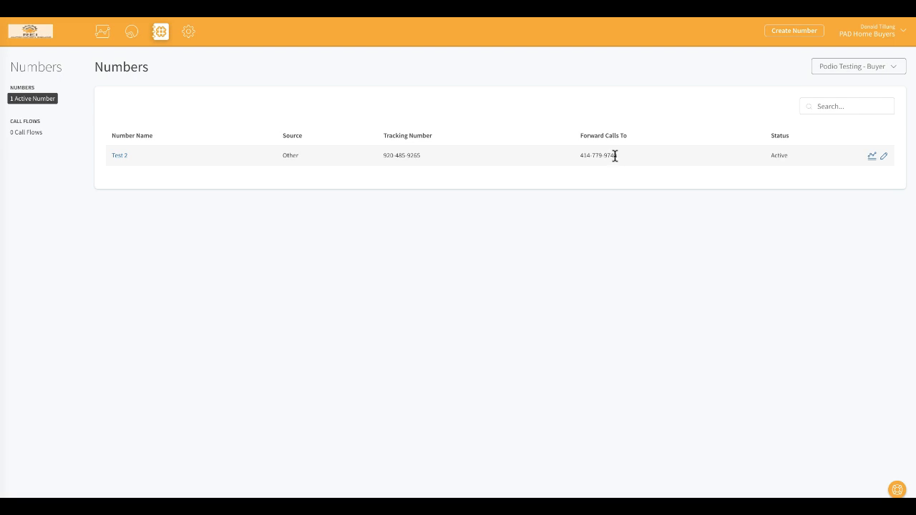
left_click(588, 158)
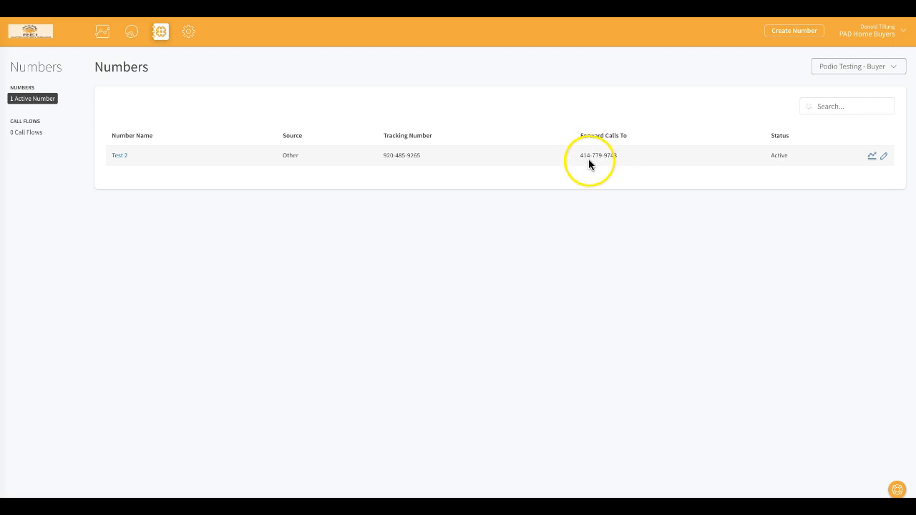